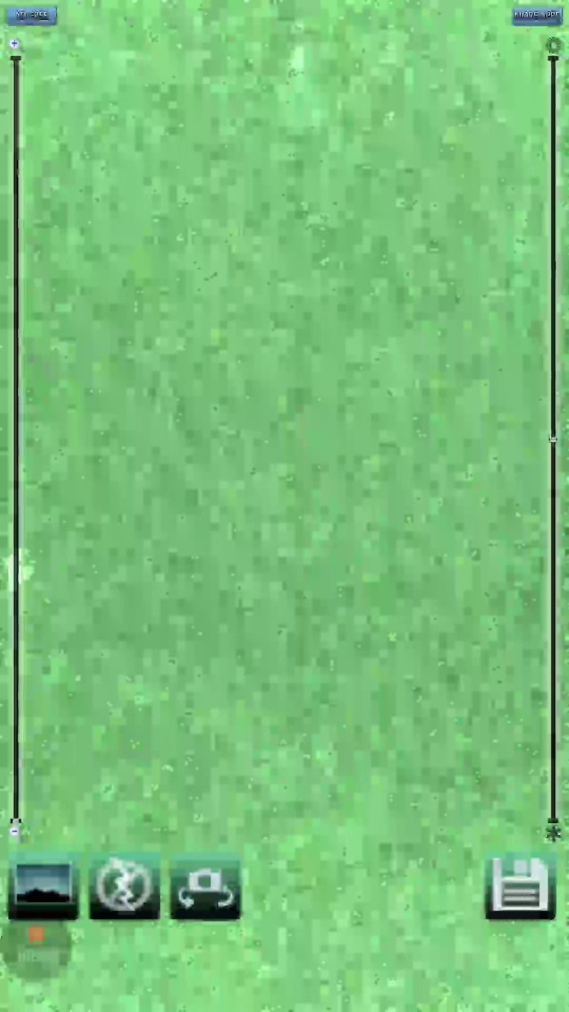
# Lower the night-view sensitivity, then relaunch Night Vision Camera from the home screen.
pyautogui.moveTo(555, 438); pyautogui.dragTo(555, 592)
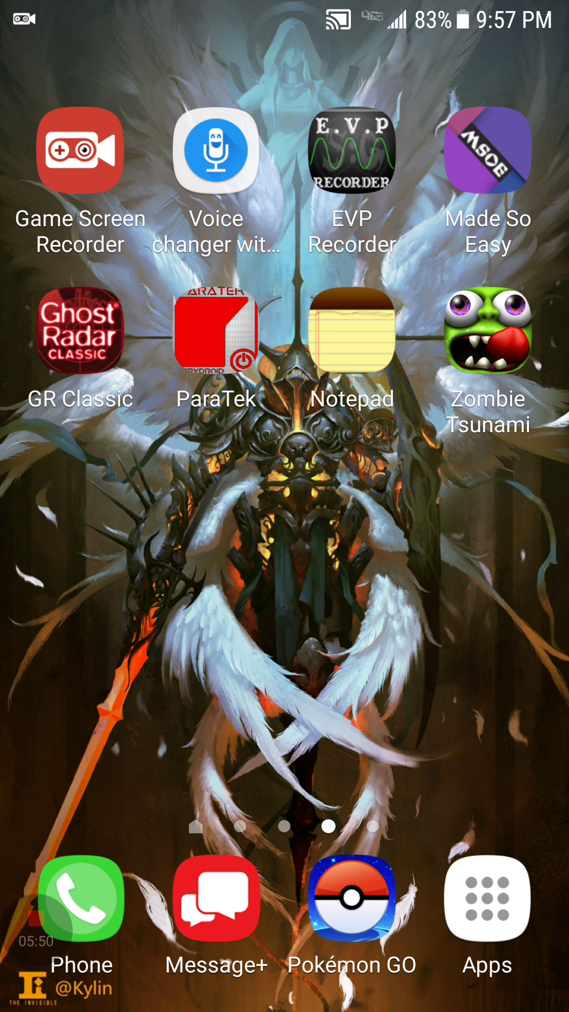
pyautogui.moveTo(119, 554); pyautogui.dragTo(474, 553)
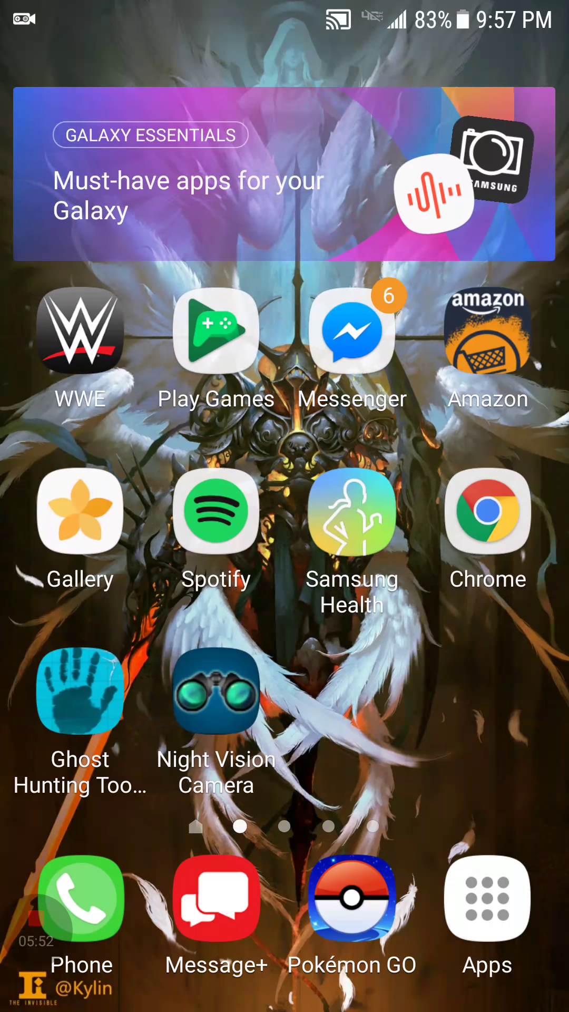
pyautogui.moveTo(119, 553)
pyautogui.mouseDown()
pyautogui.moveTo(474, 553)
pyautogui.moveTo(119, 553)
pyautogui.mouseUp()
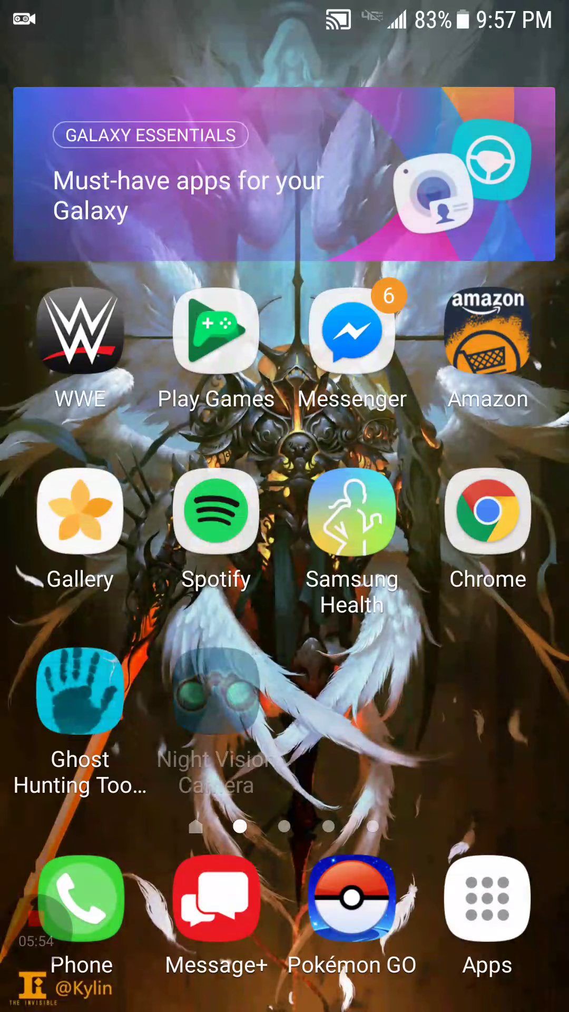
pyautogui.click(216, 696)
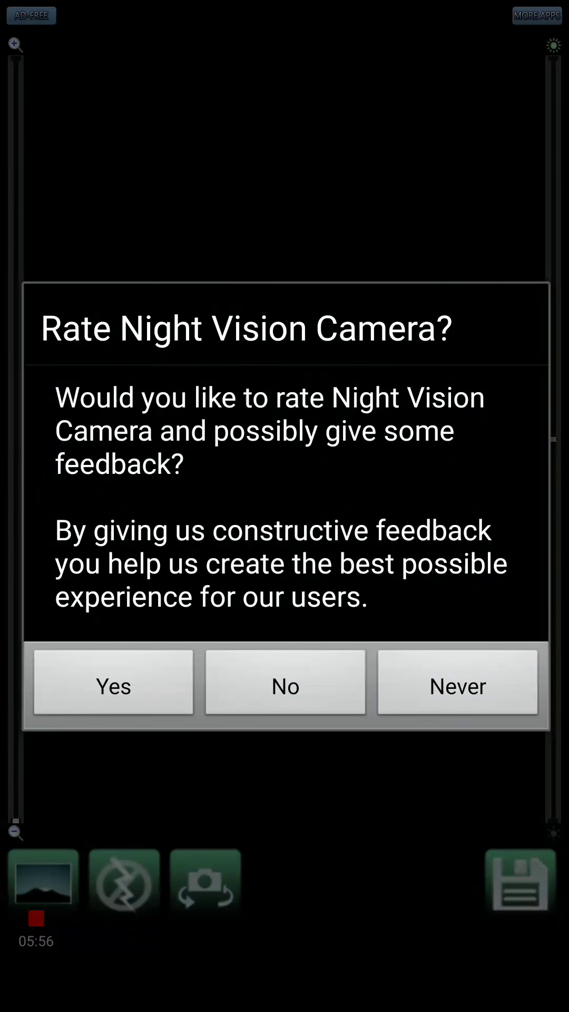
# Answer No to the Rate Night Vision Camera prompt.
pyautogui.click(284, 671)
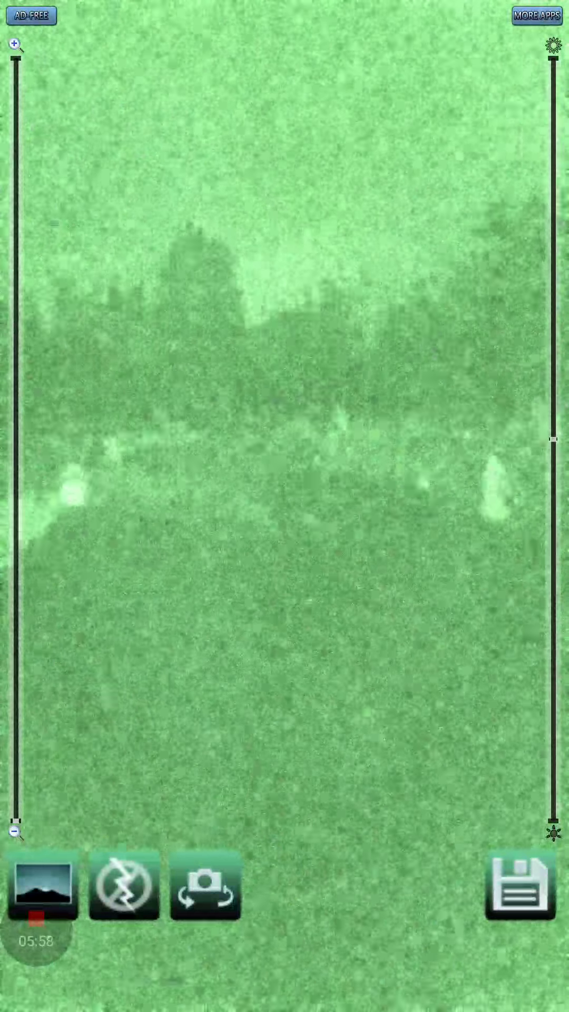